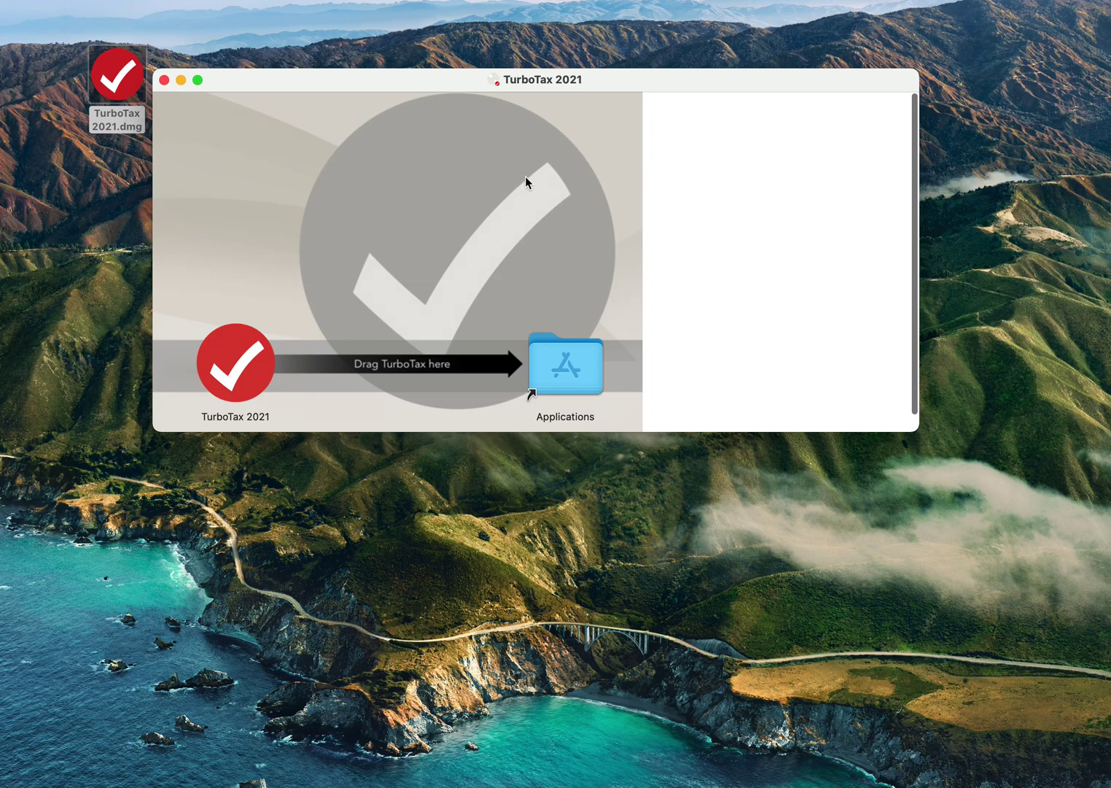
# Step: Drag TurboTax 2021 onto the Applications alias and replace the existing copy
pyautogui.moveTo(381, 79); pyautogui.dragTo(363, 79)
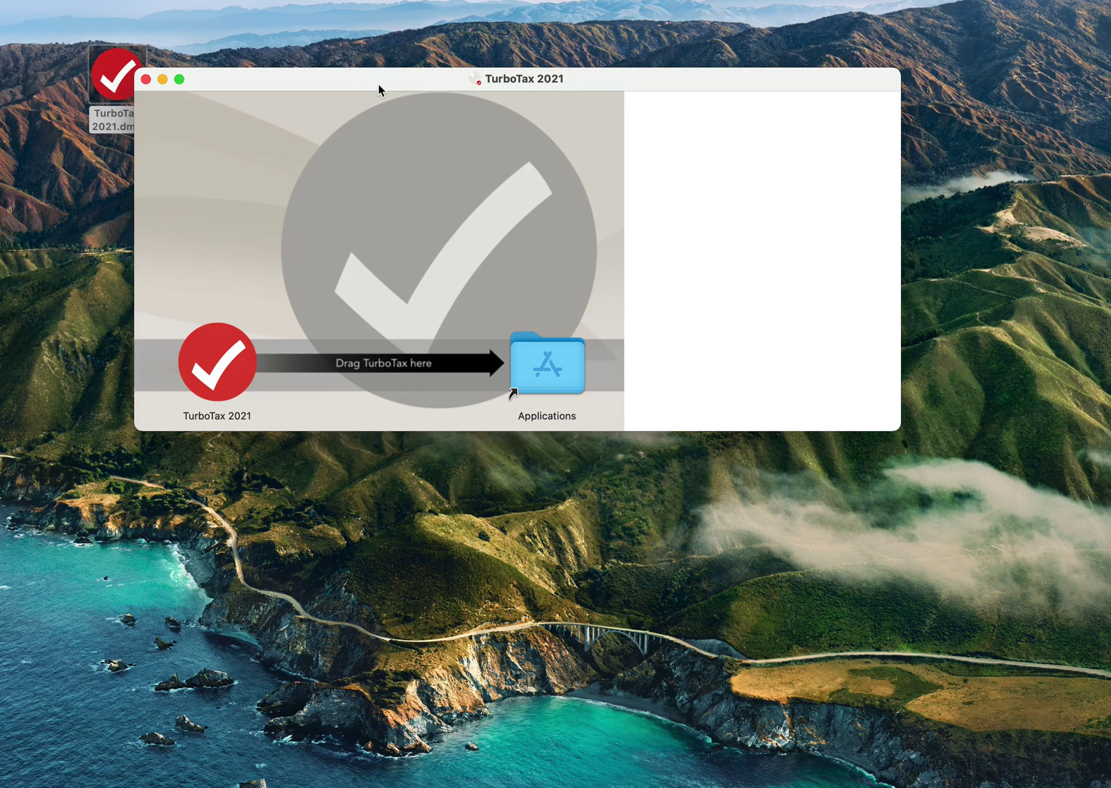
pyautogui.moveTo(232, 347); pyautogui.dragTo(556, 374)
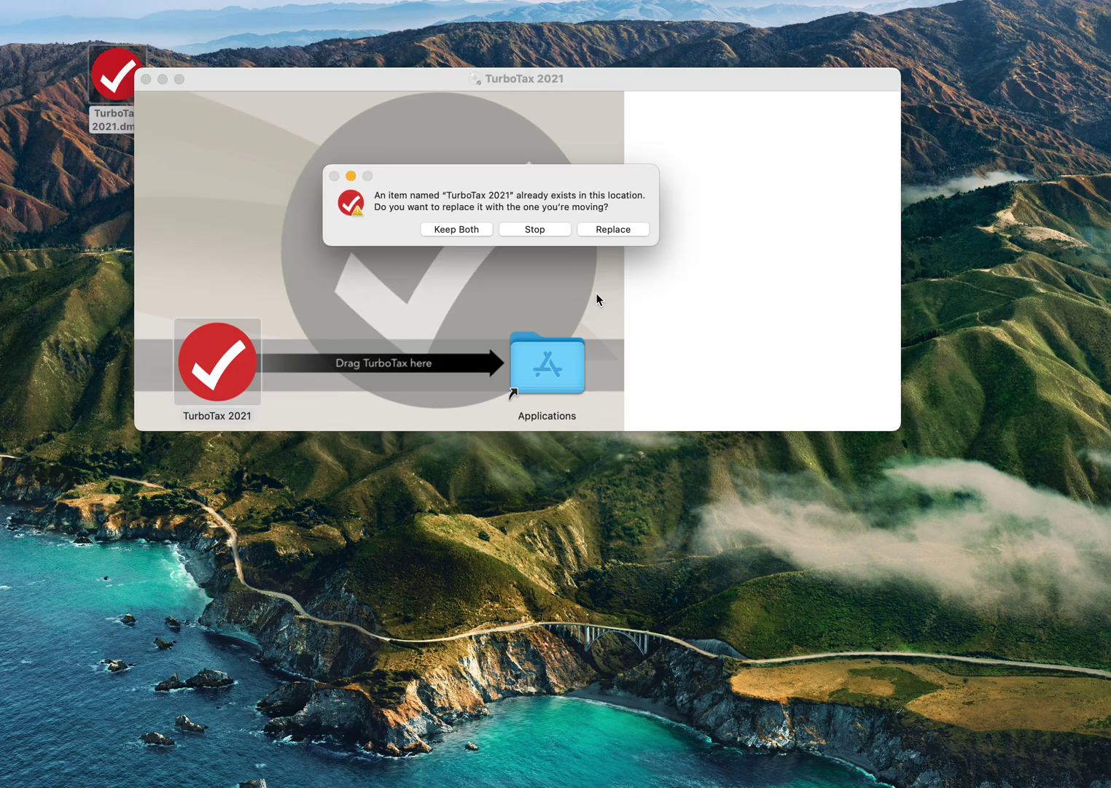
pyautogui.click(613, 229)
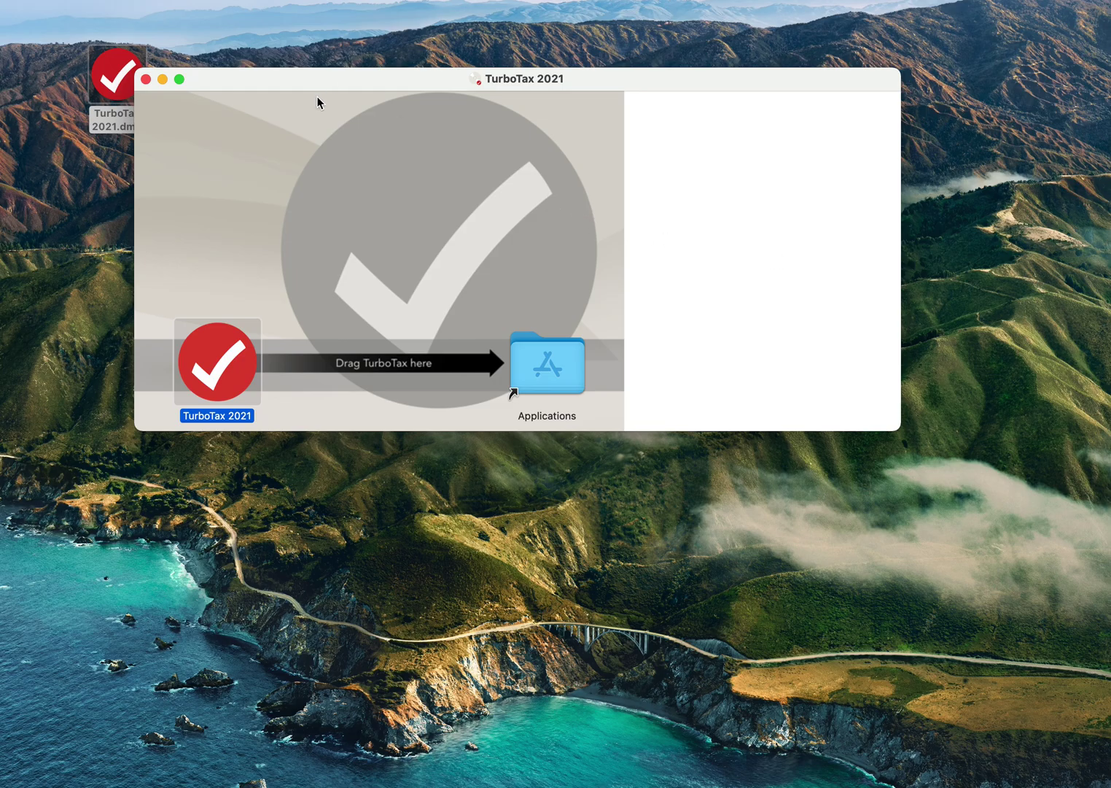
# Step: Scroll the Recents window, where TurboTax 2021.dmg is listed first
pyautogui.scroll(-1, 233, 107)
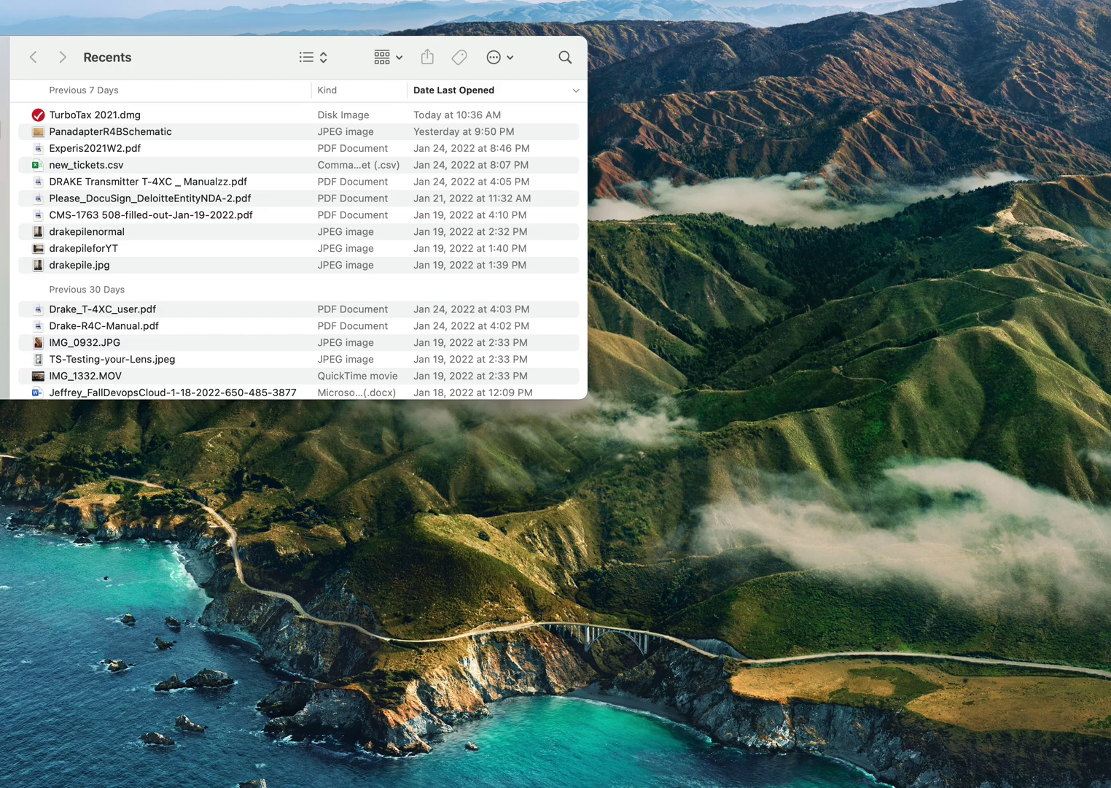
# Step: Show the Applications folder centred on screen and select TurboTax 2021 (611.3 MB)
pyautogui.moveTo(0, 44); pyautogui.dragTo(13, 540)
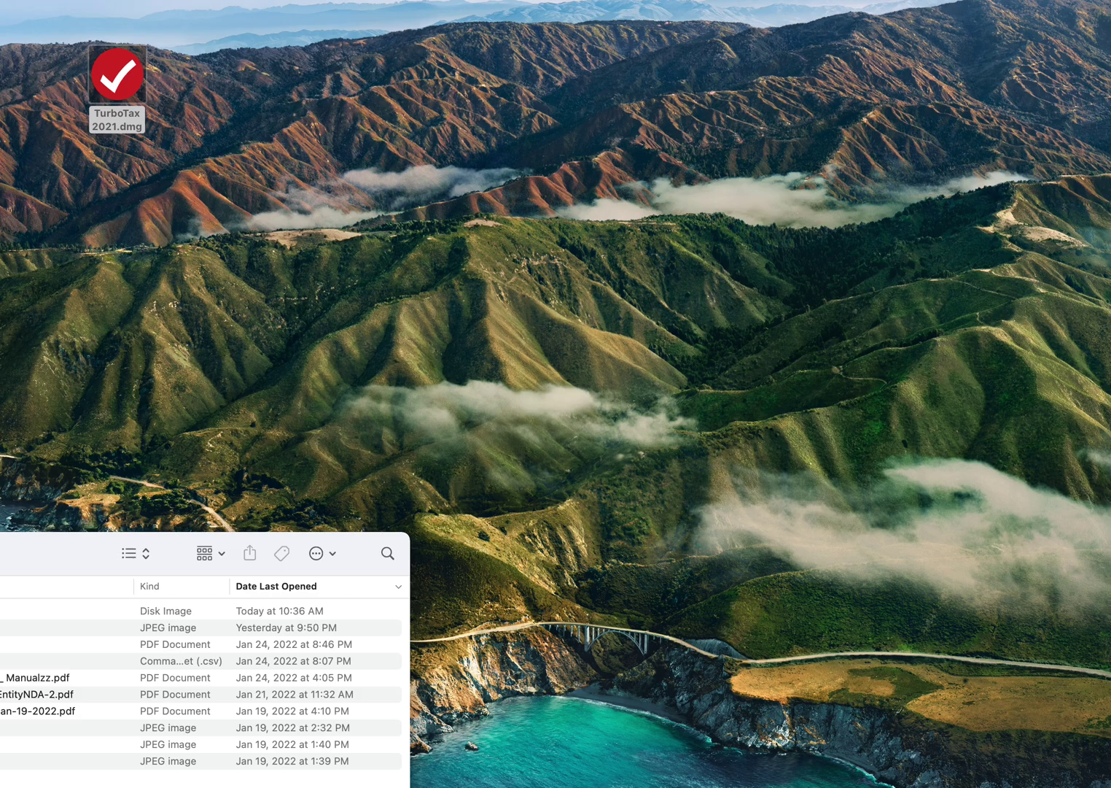
pyautogui.press('super+shift+a')
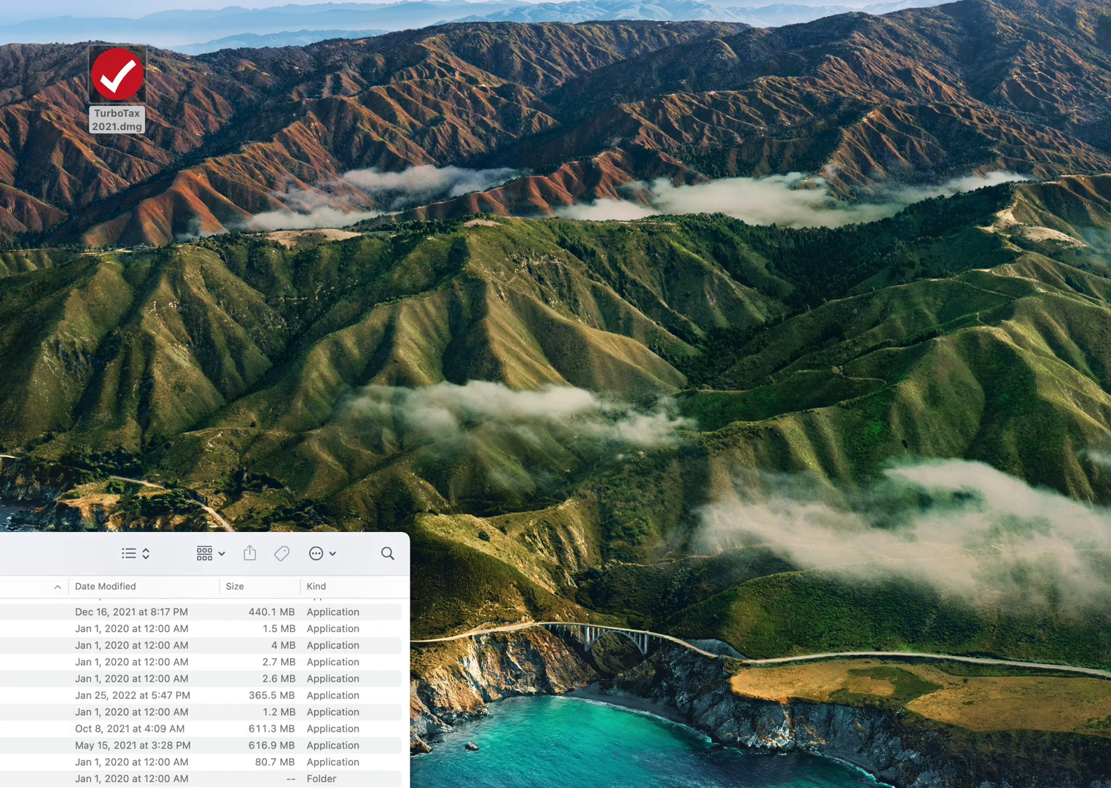
pyautogui.moveTo(59, 551); pyautogui.dragTo(536, 247)
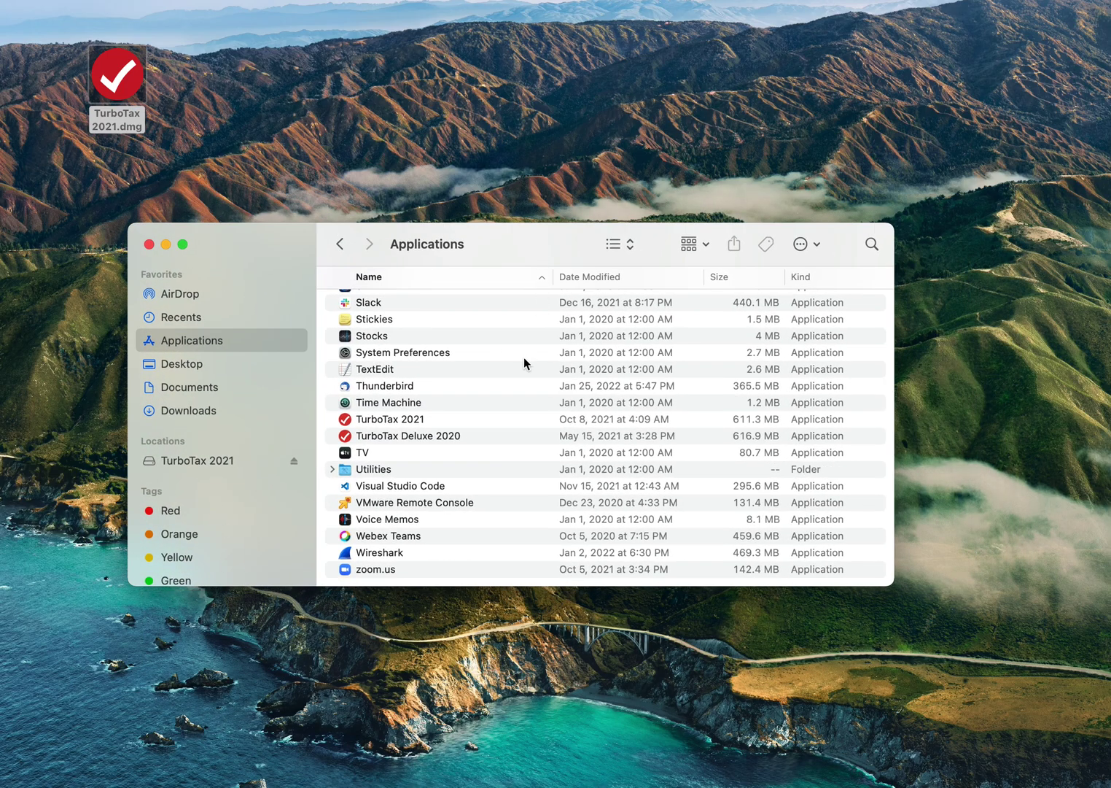
pyautogui.scroll(3, 475, 364)
pyautogui.scroll(-2, 488, 357)
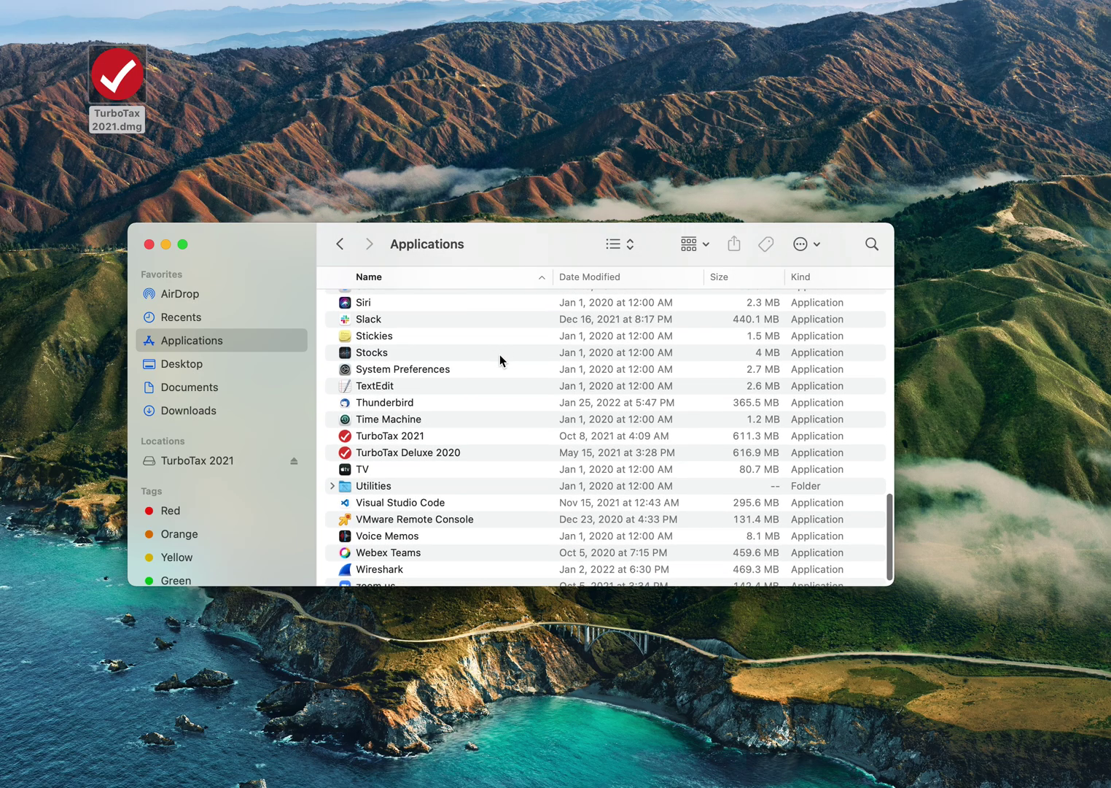
pyautogui.click(377, 435)
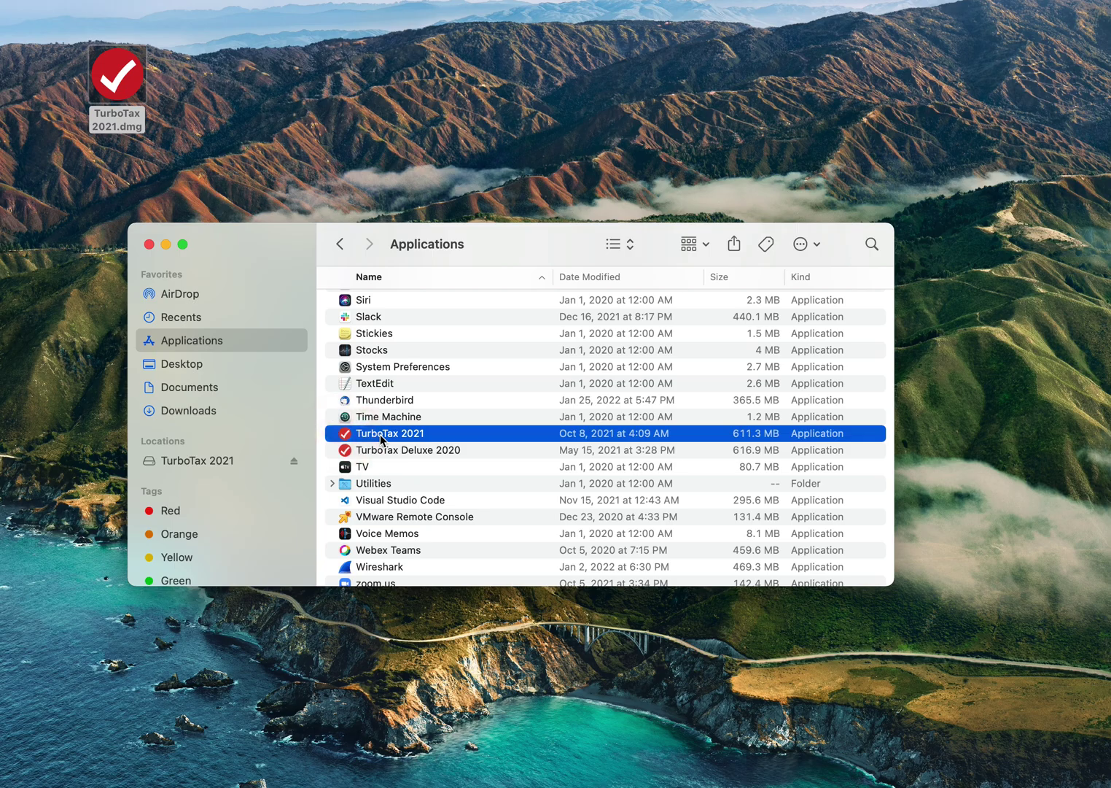
# Step: Launch TurboTax 2021 from Applications and let its verification run until it closes
pyautogui.doubleClick(380, 434)
pyautogui.scroll(1, 500, 342)
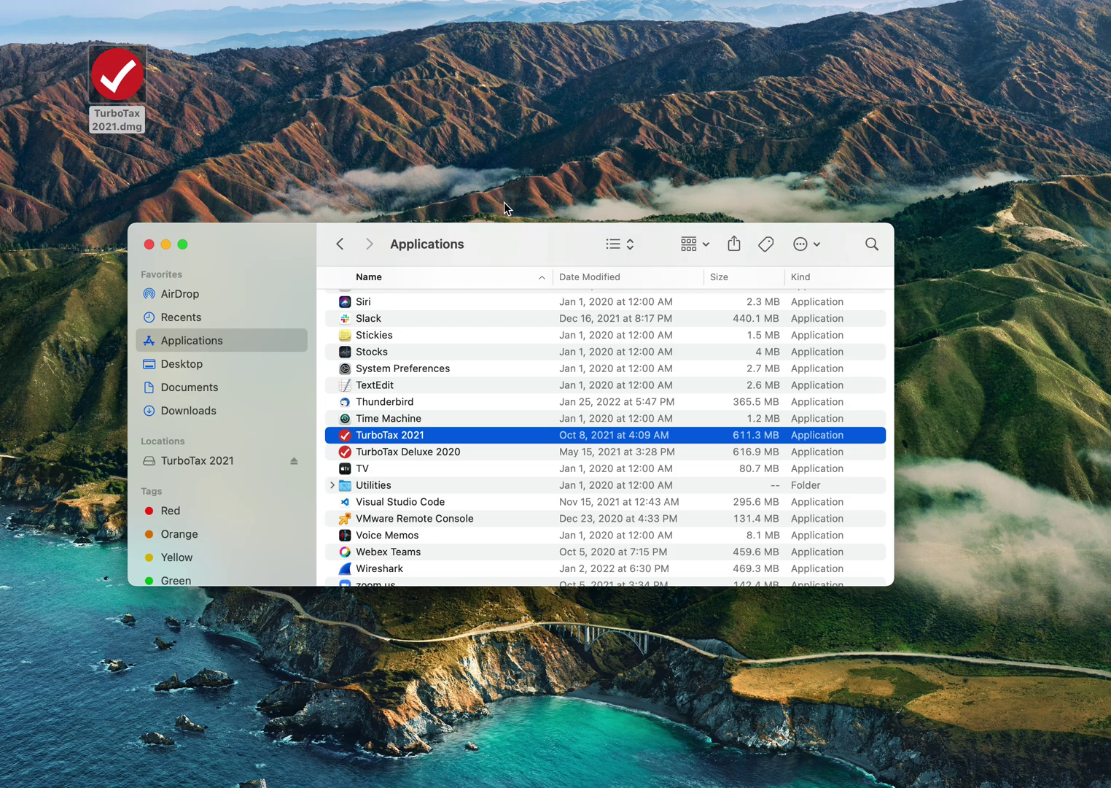
pyautogui.scroll(-1, 547, 374)
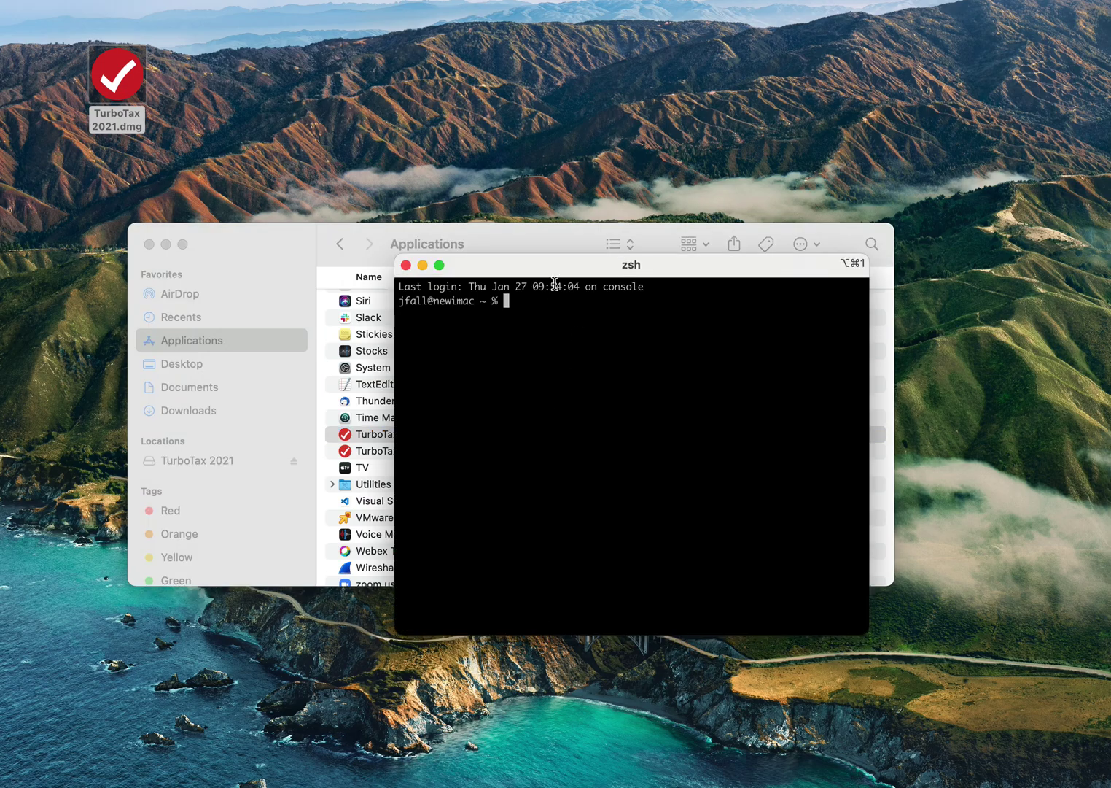
# Step: Move and widen the Terminal window, then become root with sudo su and the account password
pyautogui.moveTo(554, 276); pyautogui.dragTo(282, 241)
pyautogui.moveTo(599, 541); pyautogui.dragTo(908, 540)
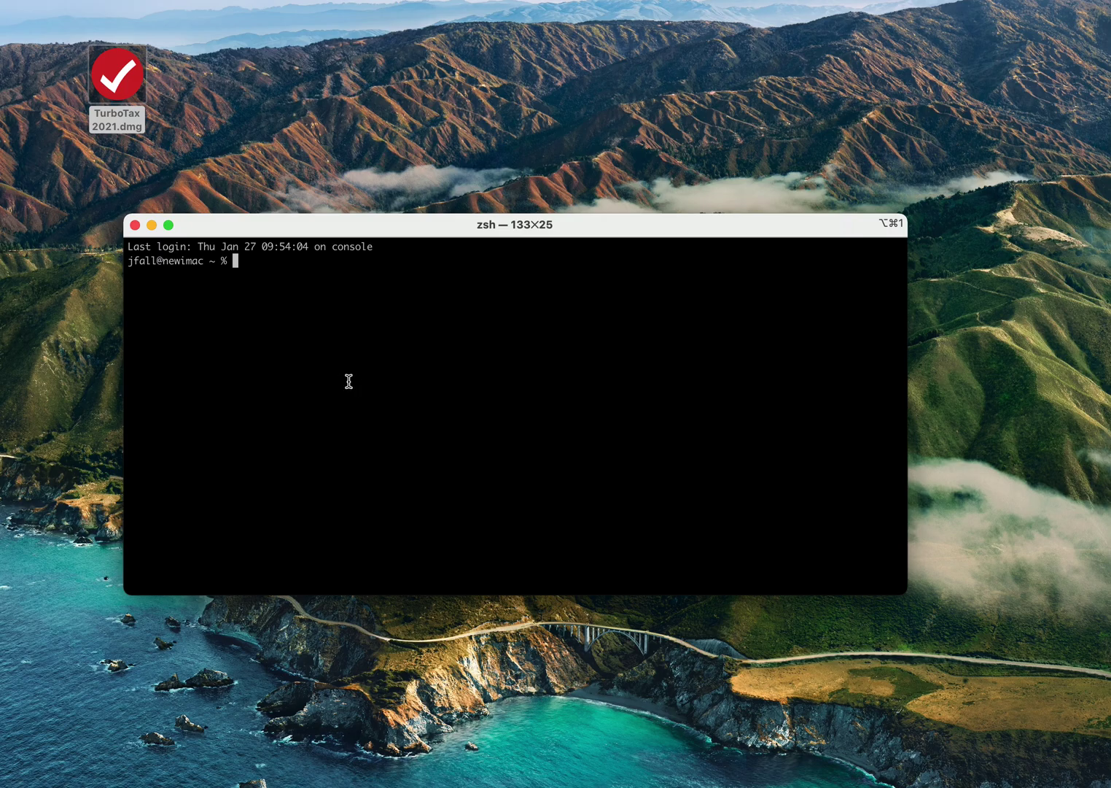
pyautogui.press('Return')
pyautogui.press('Return')
pyautogui.write('sudo su')
pyautogui.press('Return')
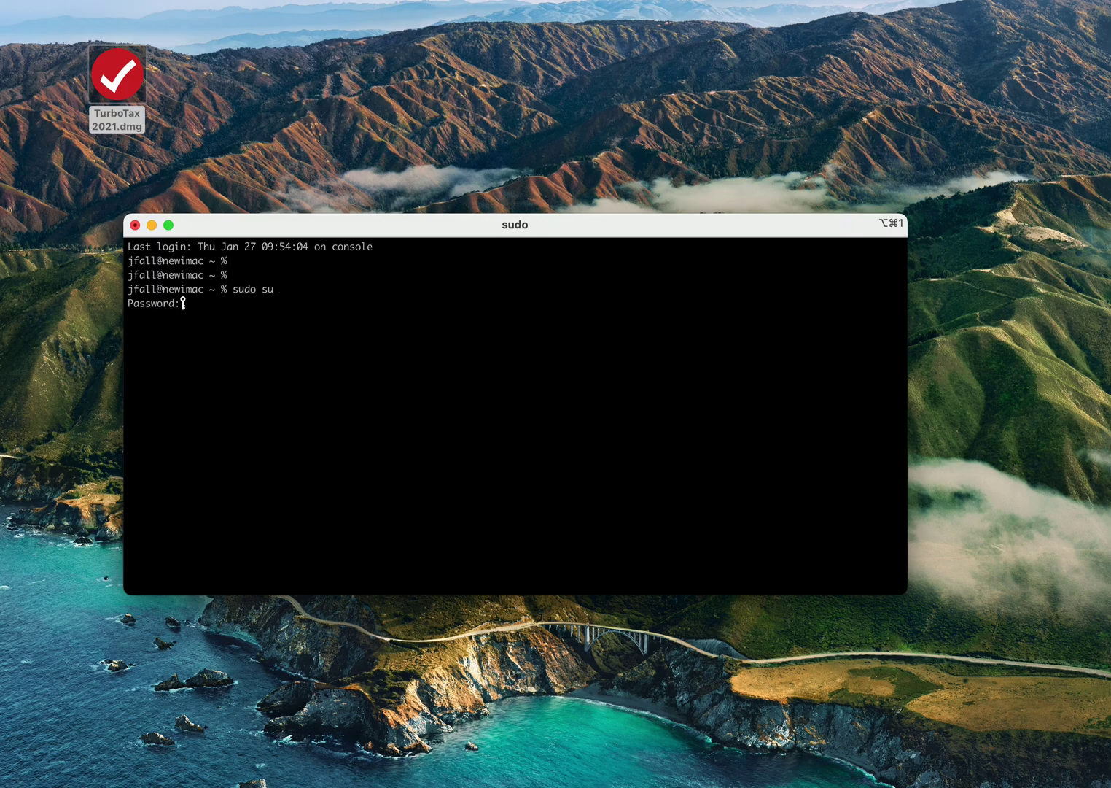
pyautogui.press('Return')
# Step: Change into /var/log and list its files with ls
pyautogui.write('cd /var/log')
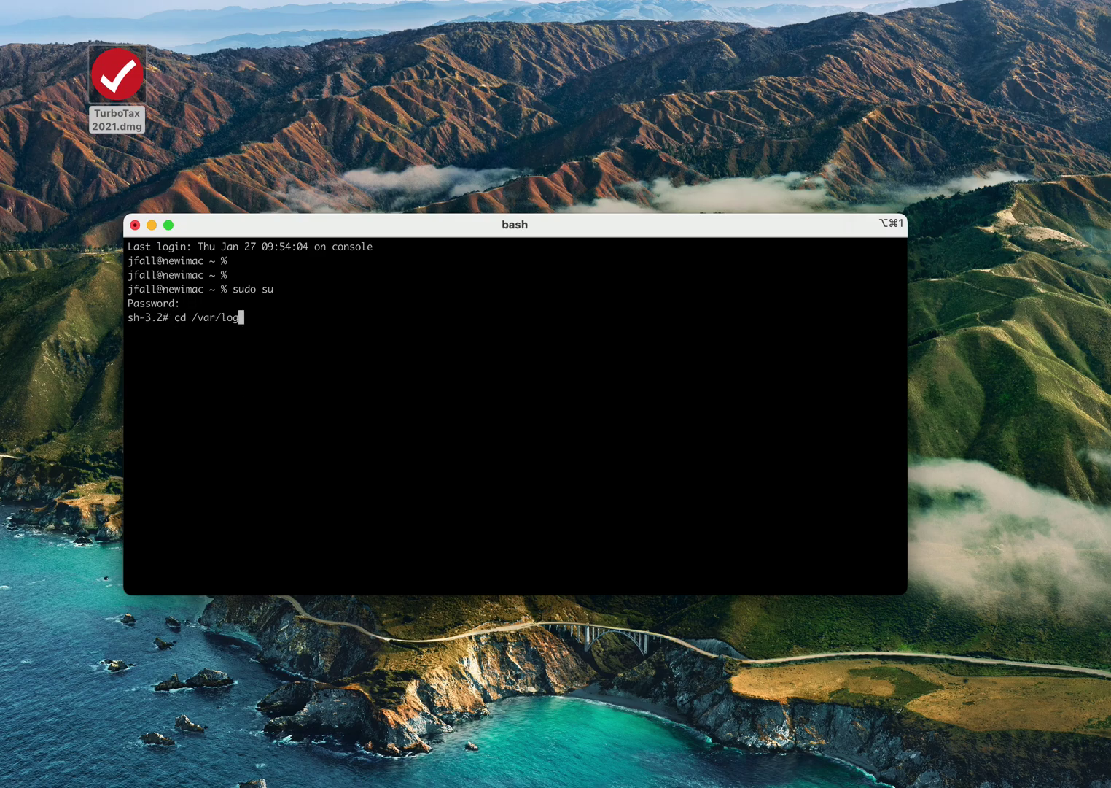
pyautogui.press('Return')
pyautogui.write('ta')
pyautogui.press('BackSpace')
pyautogui.press('BackSpace')
pyautogui.write('more')
pyautogui.press('BackSpace')
pyautogui.press('BackSpace')
pyautogui.press('BackSpace')
pyautogui.press('BackSpace')
pyautogui.press('BackSpace')
pyautogui.write('cat')
pyautogui.press('BackSpace')
pyautogui.press('BackSpace')
pyautogui.press('BackSpace')
pyautogui.press('BackSpace')
pyautogui.write('ls')
pyautogui.press('Return')
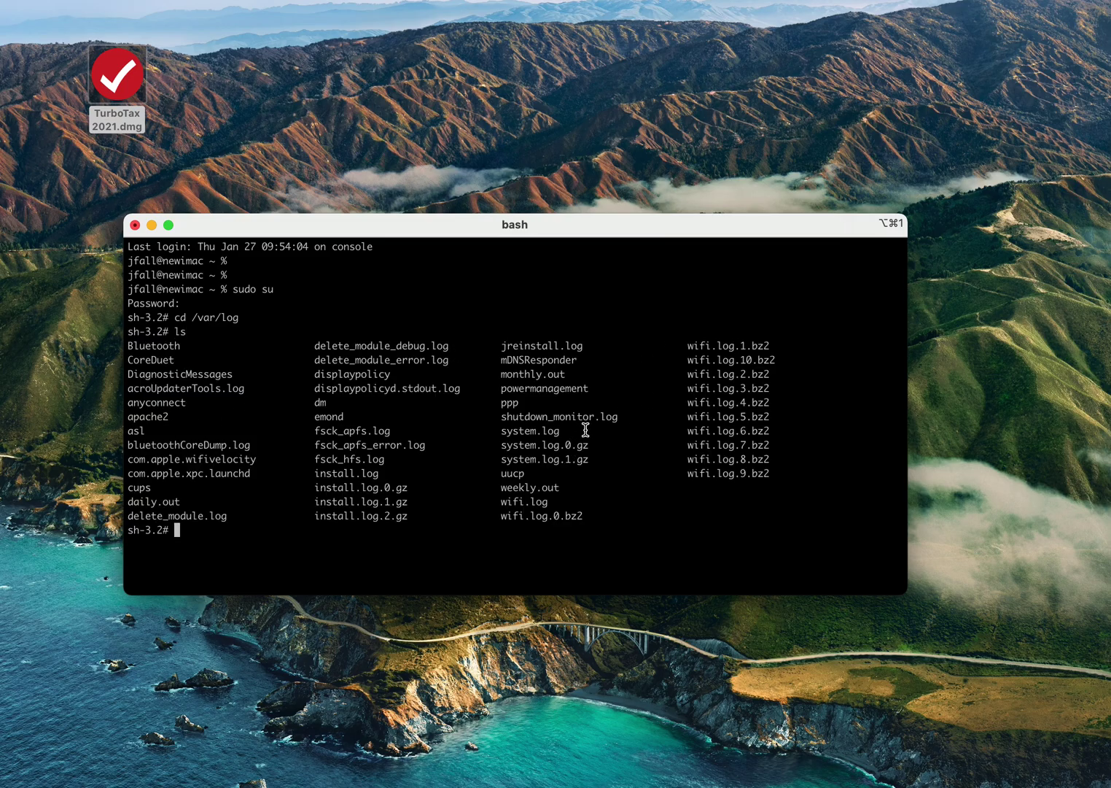
# Step: Attempt a grep of system.log for 'Turbotax 2021' piped to more, fixing the mismatched quote
pyautogui.write("cat system.log | grep 'Turbotax 2021")
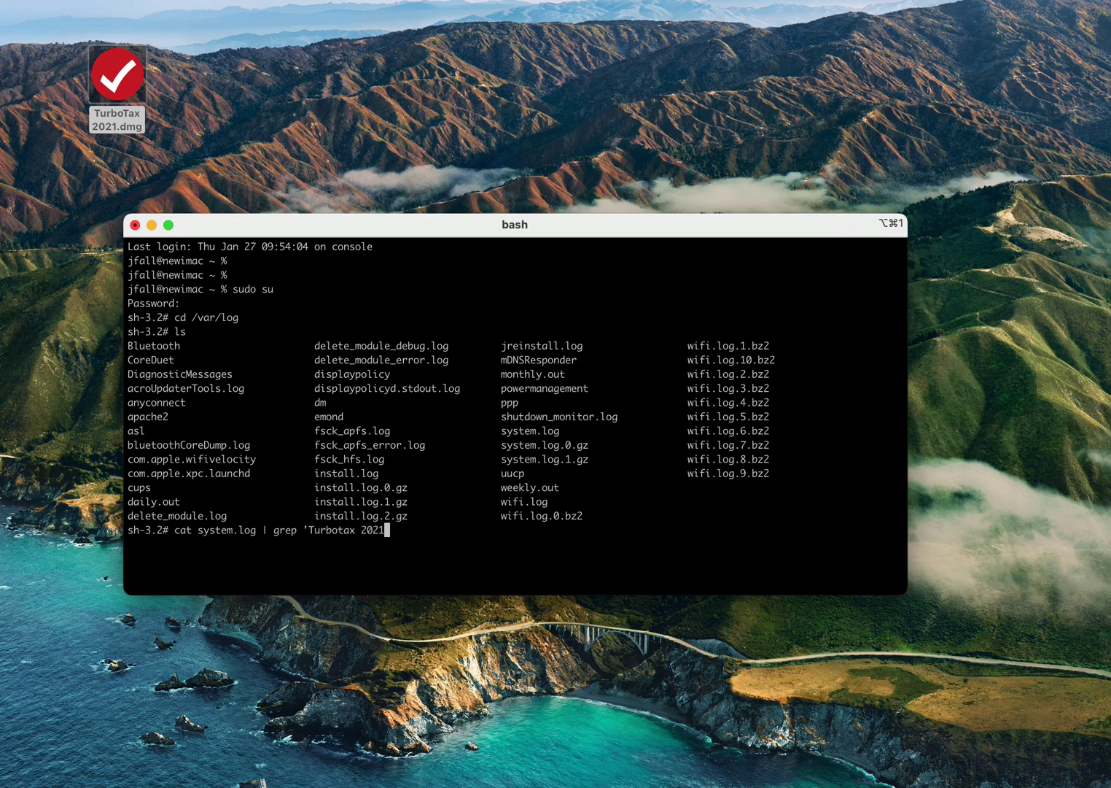
pyautogui.write('" more')
pyautogui.press('Return')
pyautogui.press('Return')
pyautogui.hotkey('ctrl', 'c')
pyautogui.press('Return')
pyautogui.press('Up')
pyautogui.press('Left')
pyautogui.press('Left')
pyautogui.press('Left')
pyautogui.press('Left')
pyautogui.press('Left')
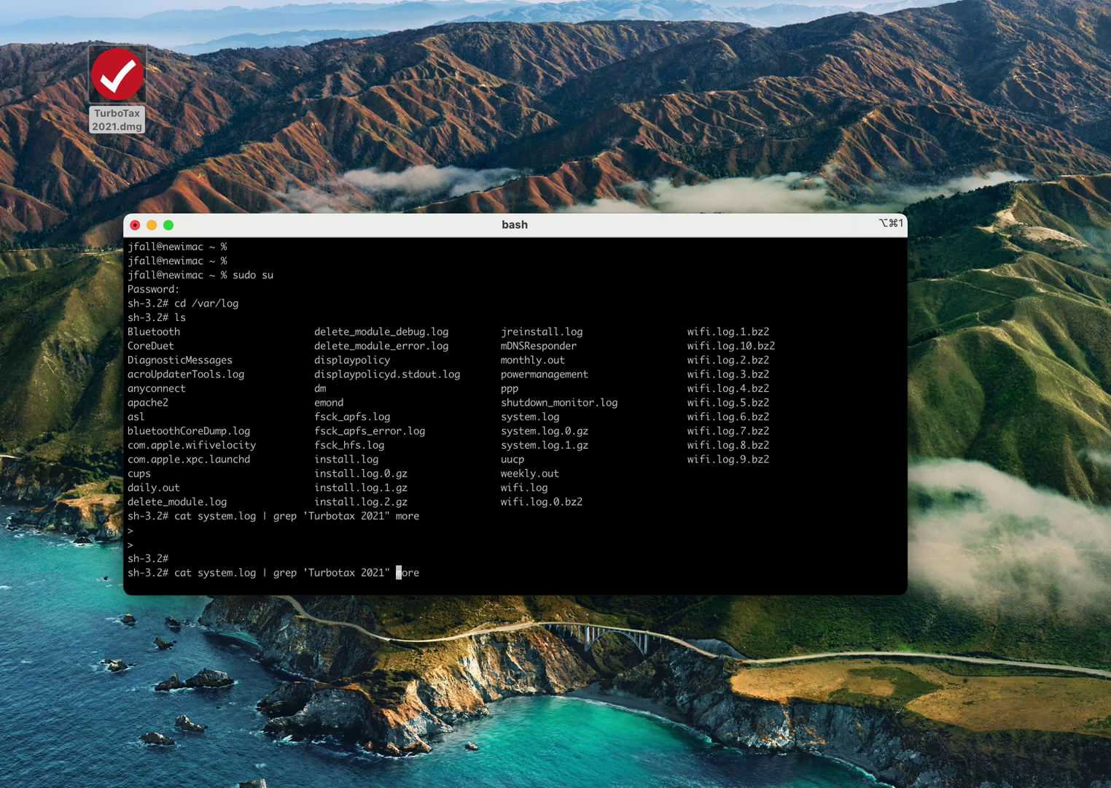
pyautogui.press('BackSpace')
pyautogui.write("'")
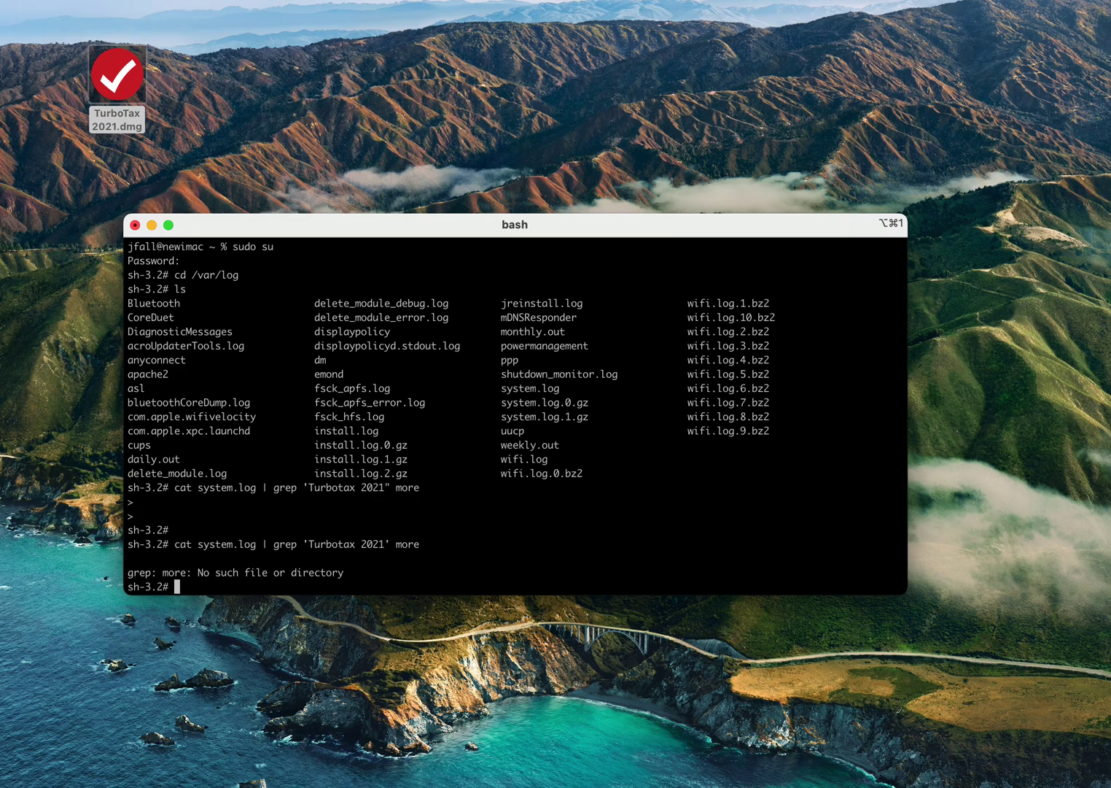
# Step: List /var/log again and print system.log with cat, pasting the file name from the listing
pyautogui.write('ls')
pyautogui.press('Return')
pyautogui.write('cat')
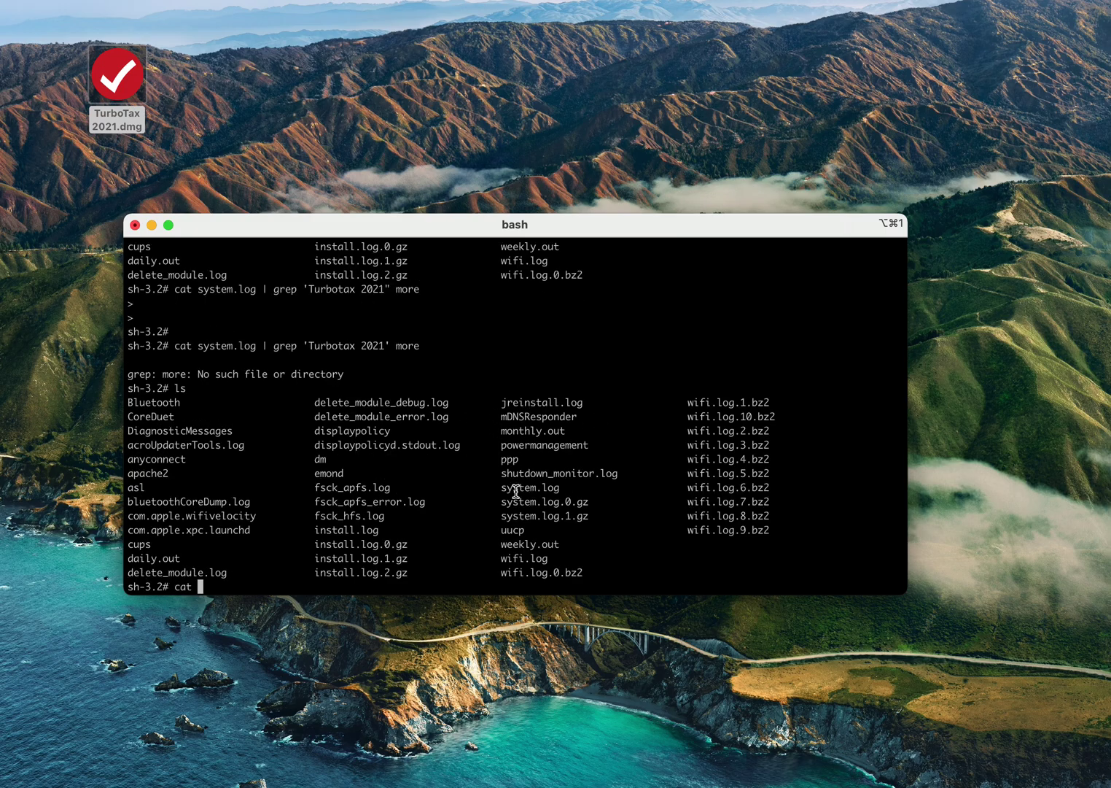
pyautogui.moveTo(501, 488); pyautogui.dragTo(561, 489)
pyautogui.press('super+v')
pyautogui.press('Return')
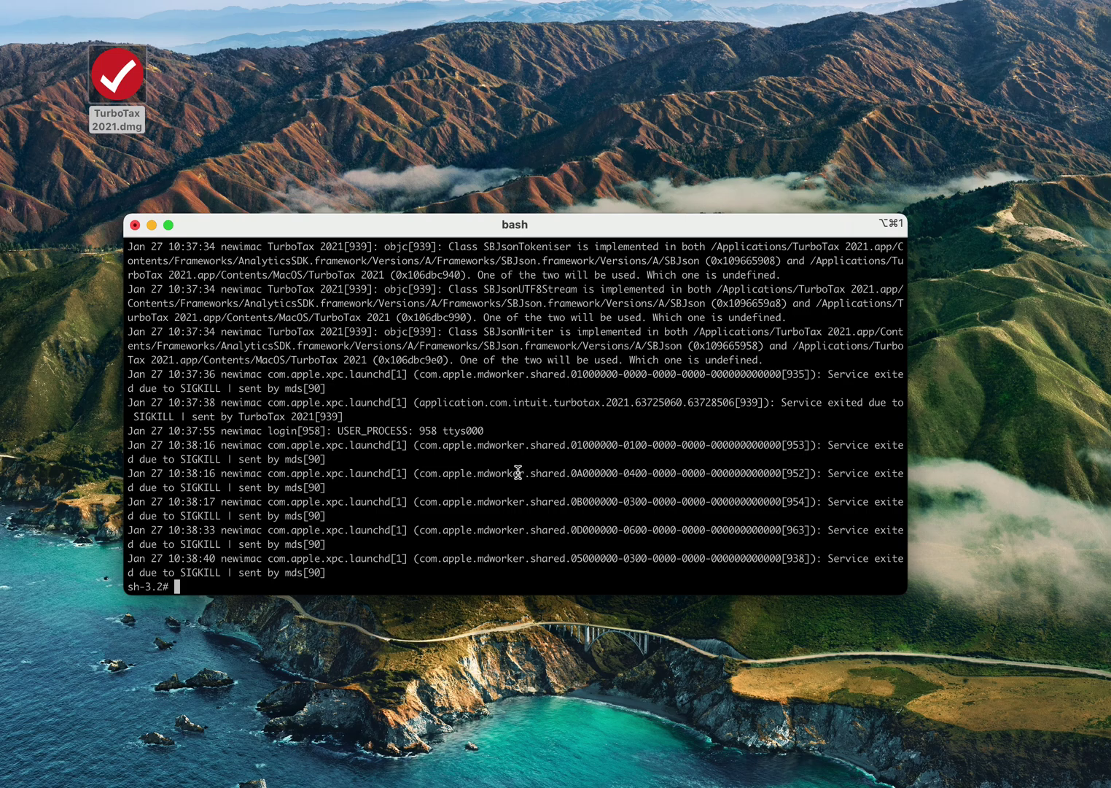
# Step: Enlarge the Terminal window and font, then highlight TurboTax's SBJsonWriter warning lines
pyautogui.moveTo(573, 226); pyautogui.dragTo(558, 89)
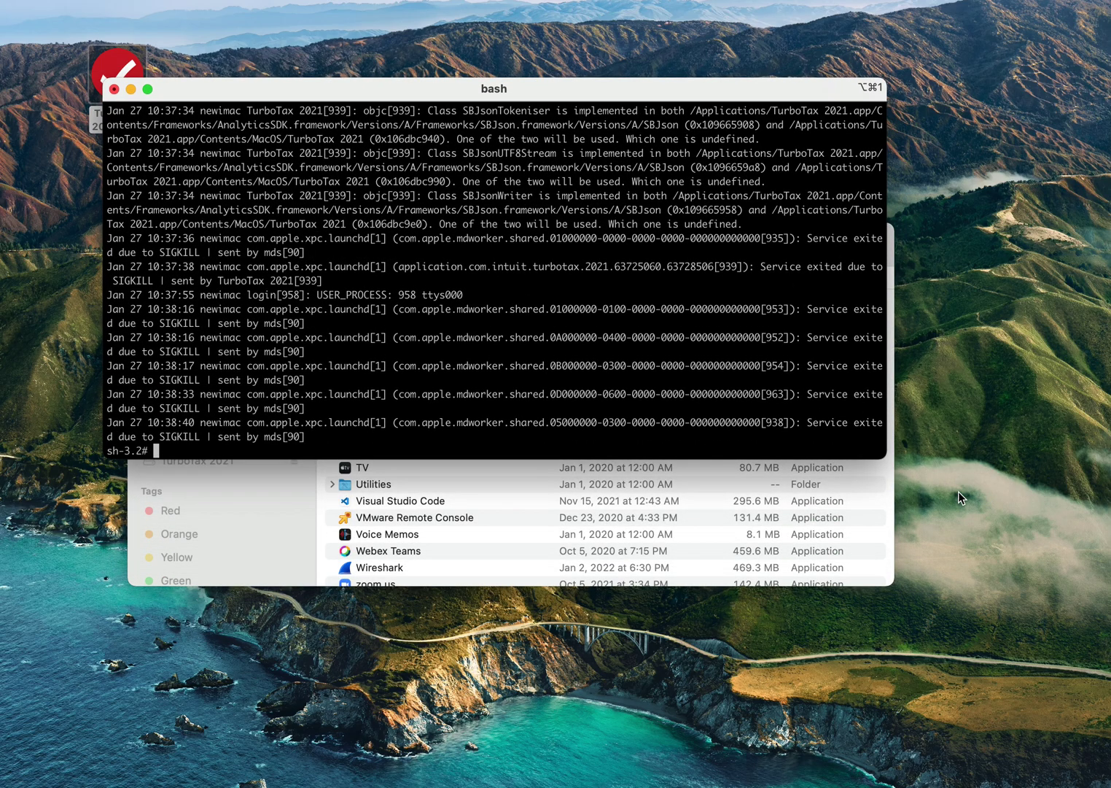
pyautogui.moveTo(875, 463); pyautogui.dragTo(986, 600)
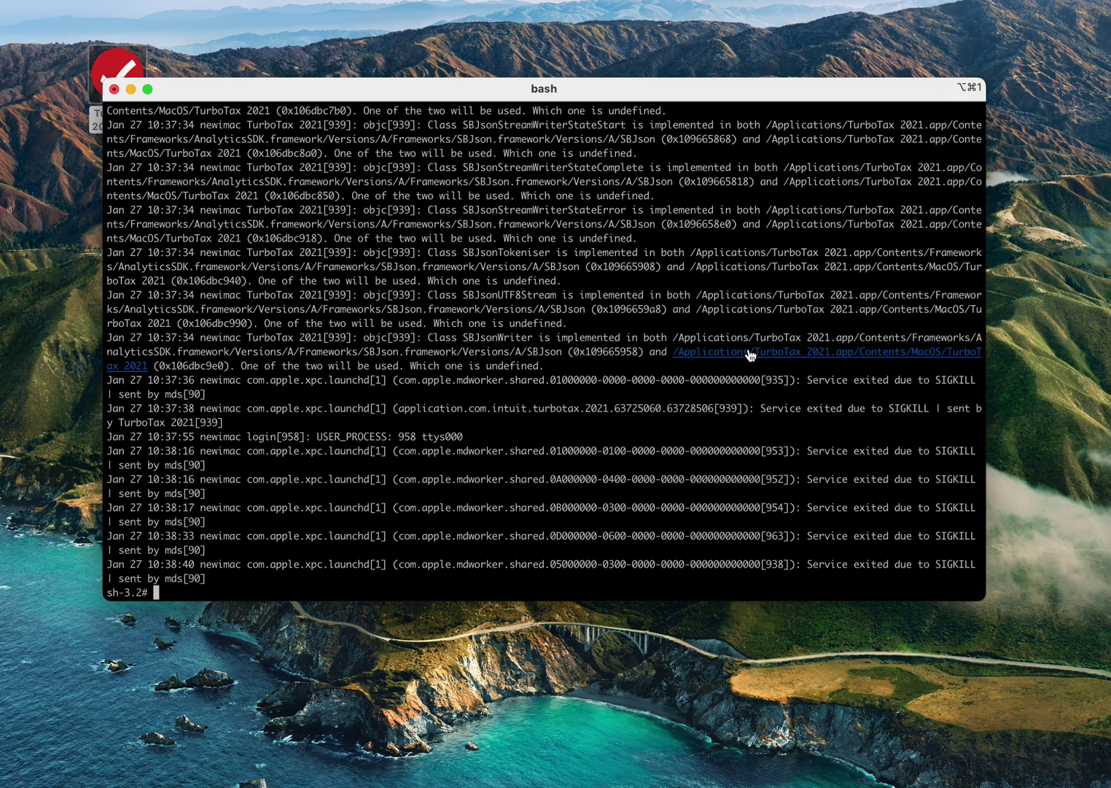
pyautogui.press('super+plus')
pyautogui.press('super+plus')
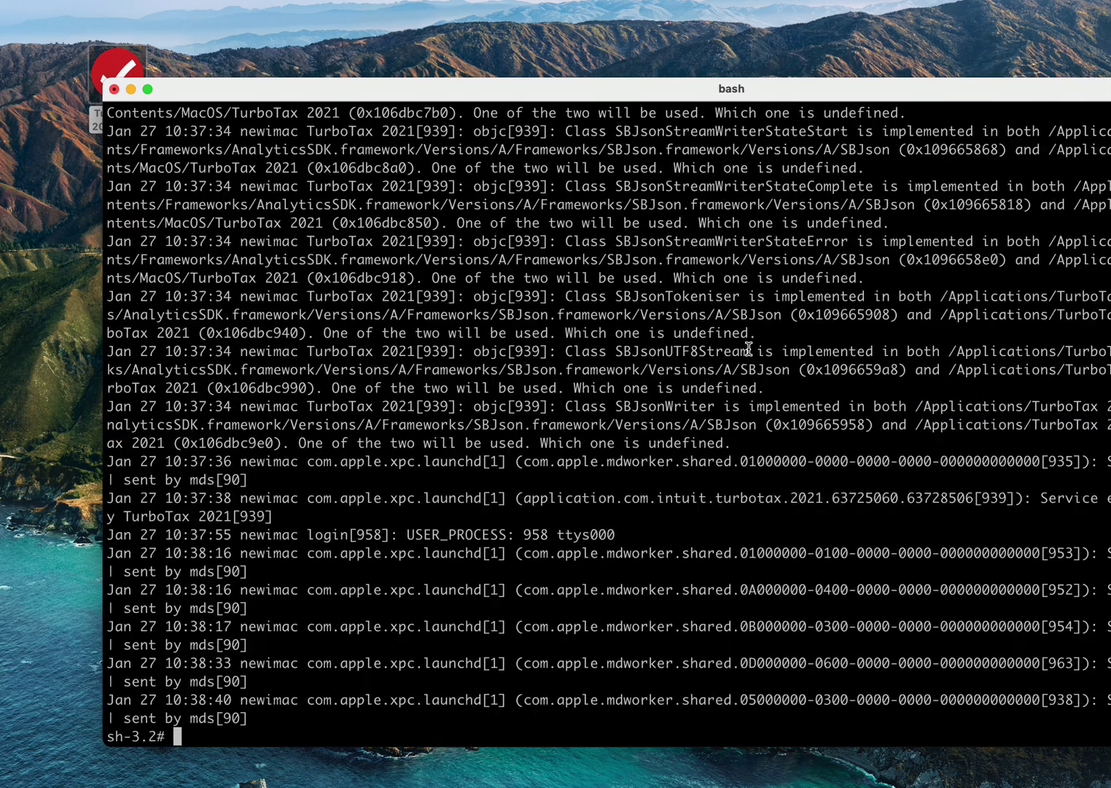
pyautogui.moveTo(362, 82); pyautogui.dragTo(280, 59)
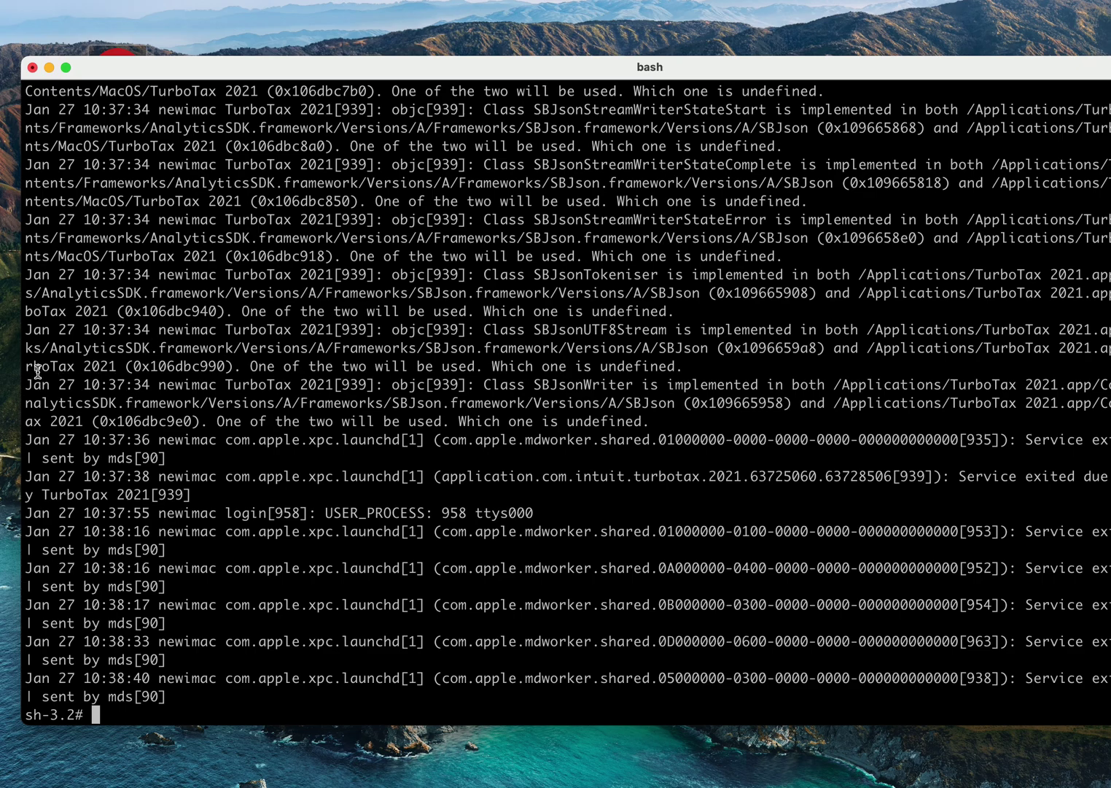
pyautogui.moveTo(29, 366); pyautogui.dragTo(888, 423)
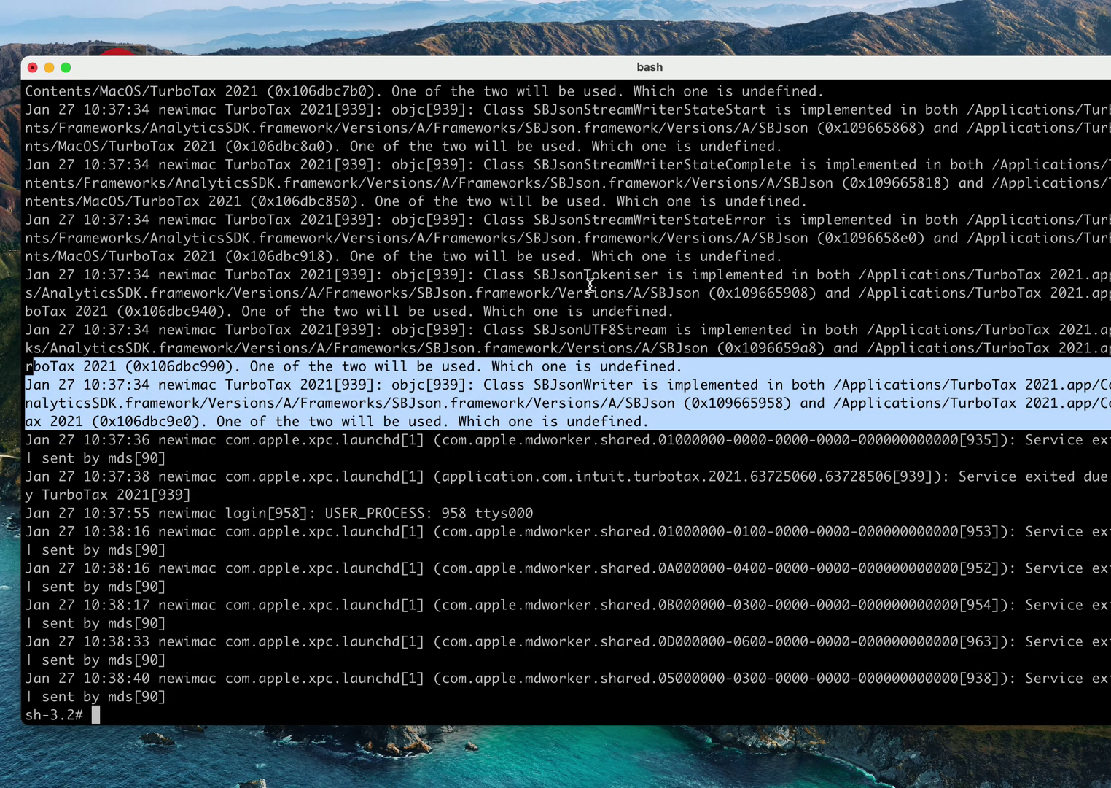
pyautogui.scroll(1, 604, 217)
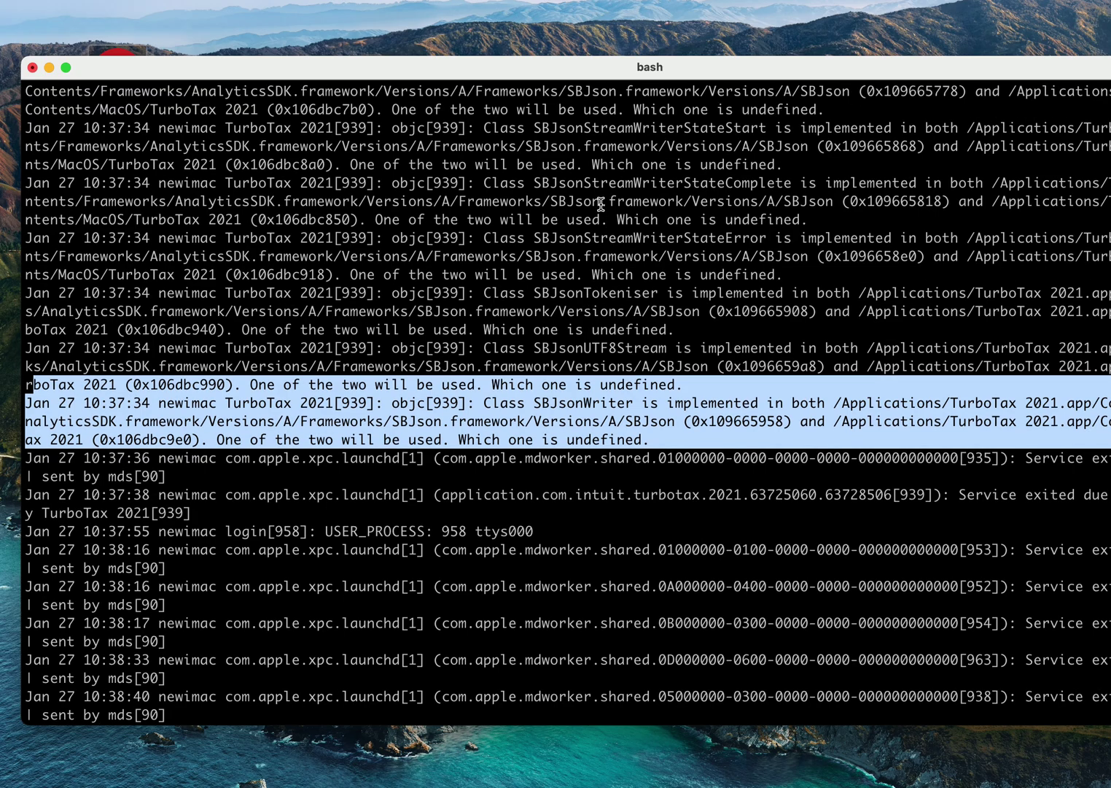
pyautogui.scroll(-1, 559, 120)
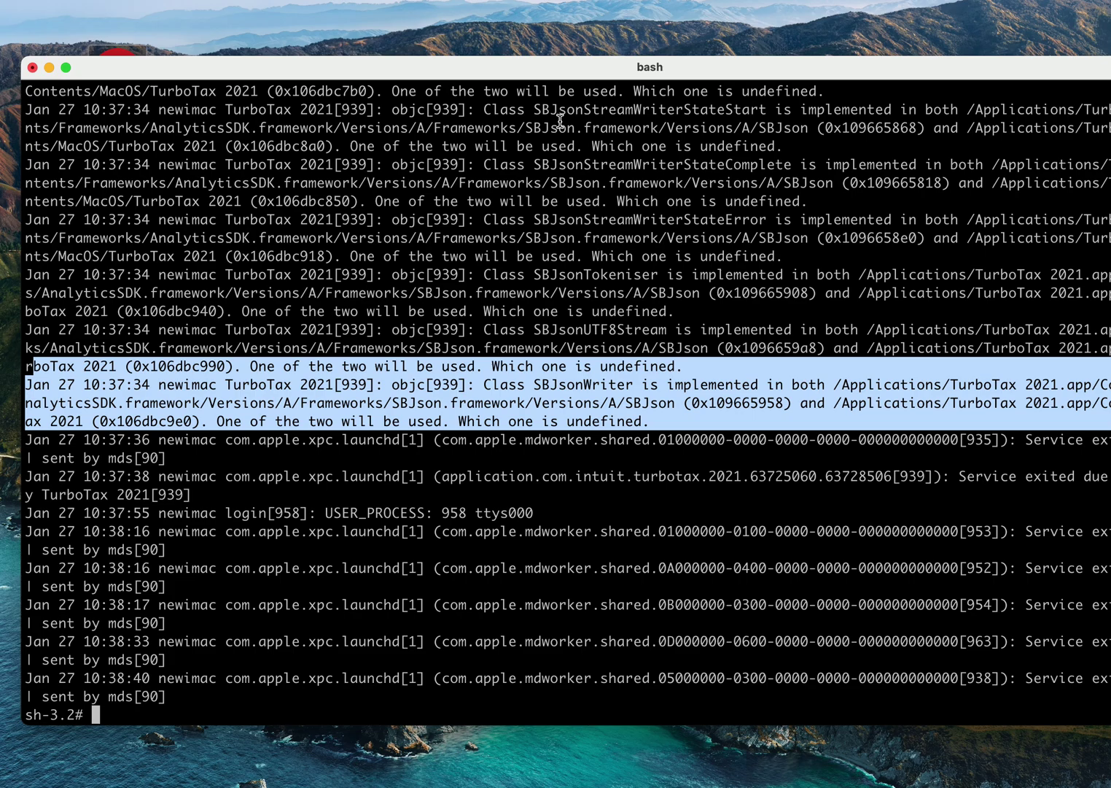